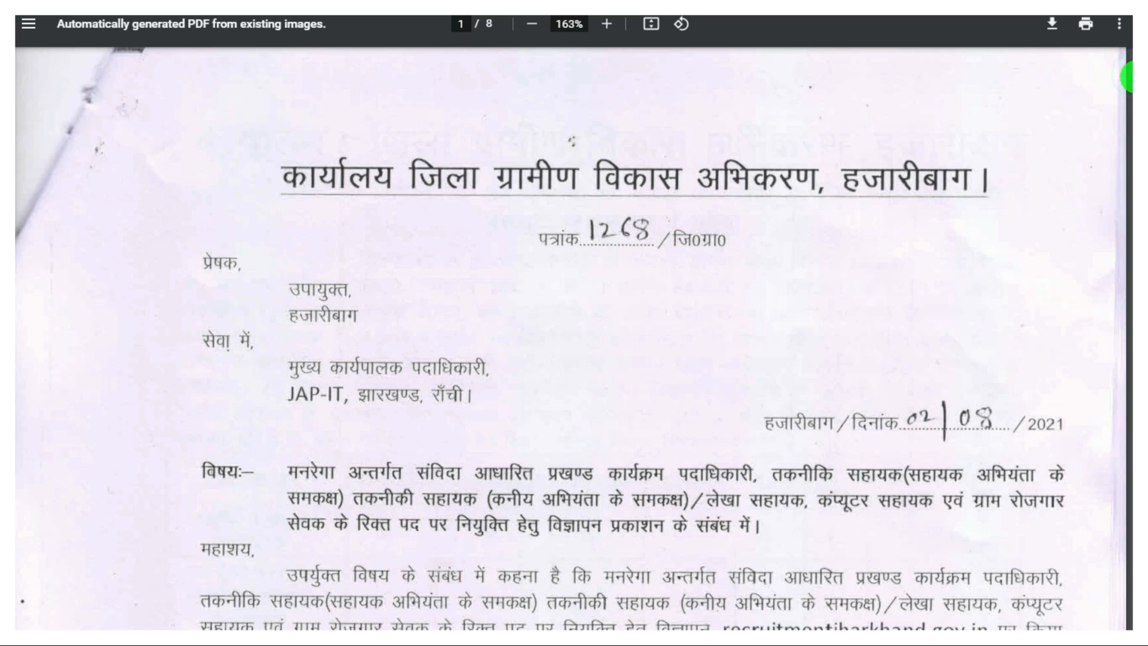
# Step: Read the MGNREGA Hazaribagh recruitment notice through section 14 on how to apply, and close it
pyautogui.scroll(-1, 1124, 78)
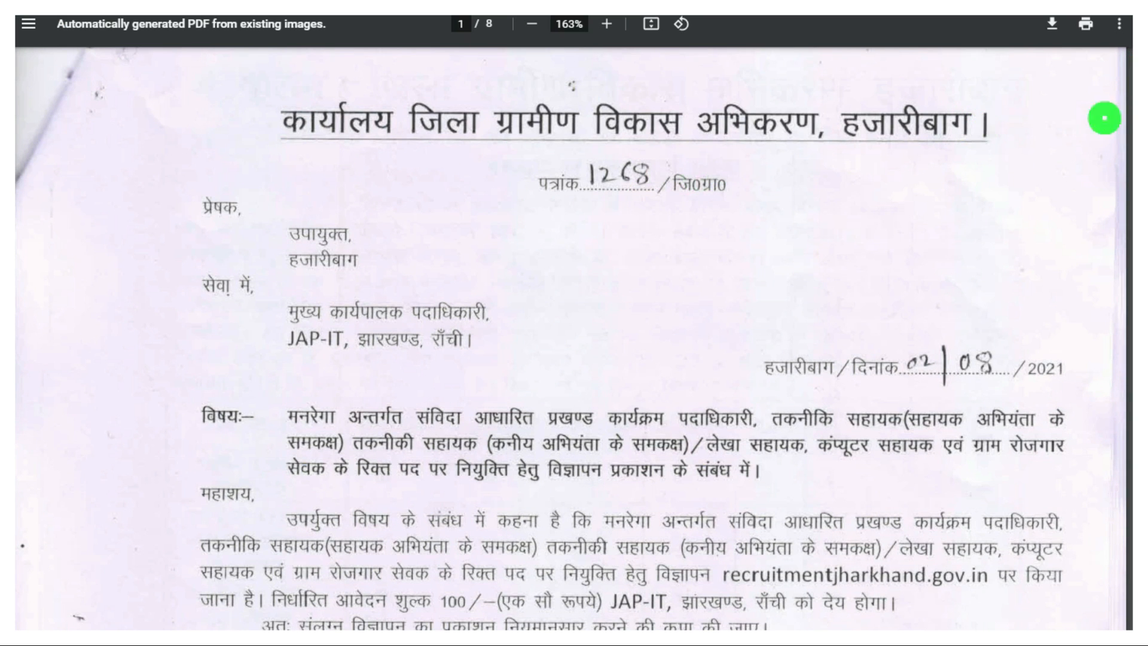
pyautogui.moveTo(1129, 84); pyautogui.dragTo(1130, 177)
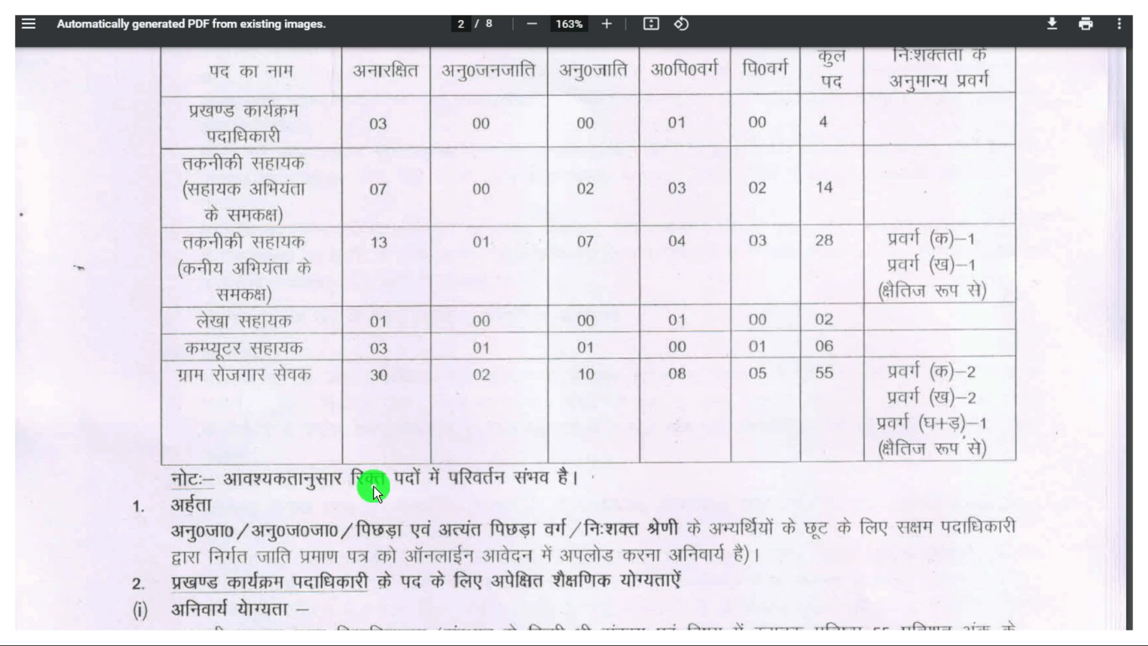
pyautogui.moveTo(1122, 169); pyautogui.dragTo(1131, 340)
pyautogui.click(254, 355)
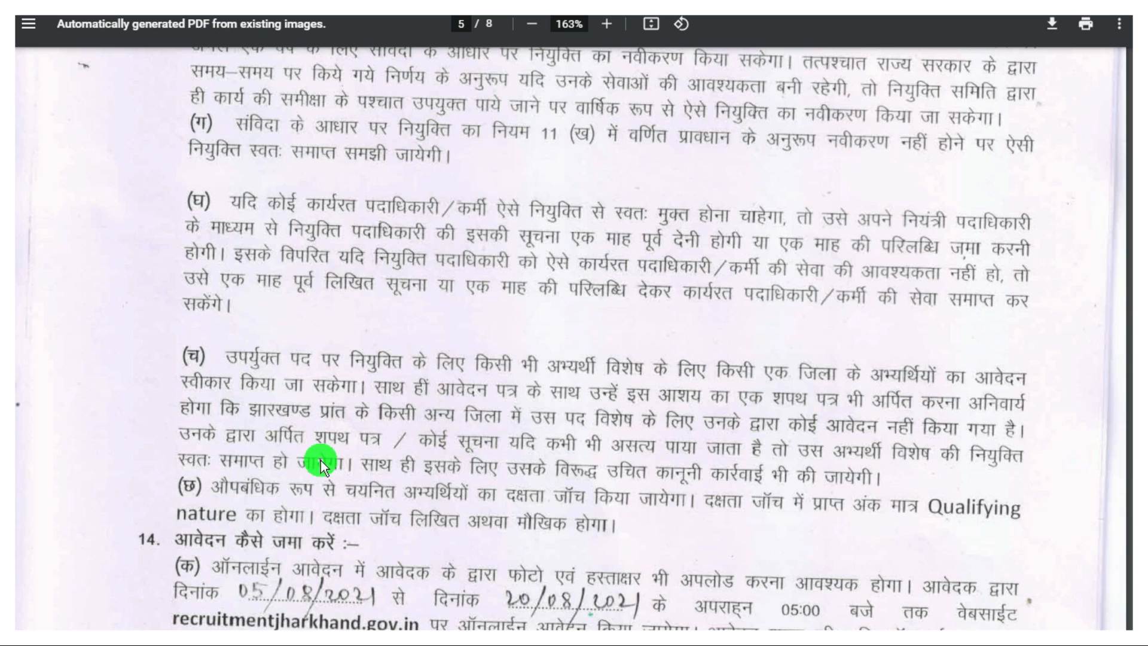
pyautogui.scroll(-5, 320, 460)
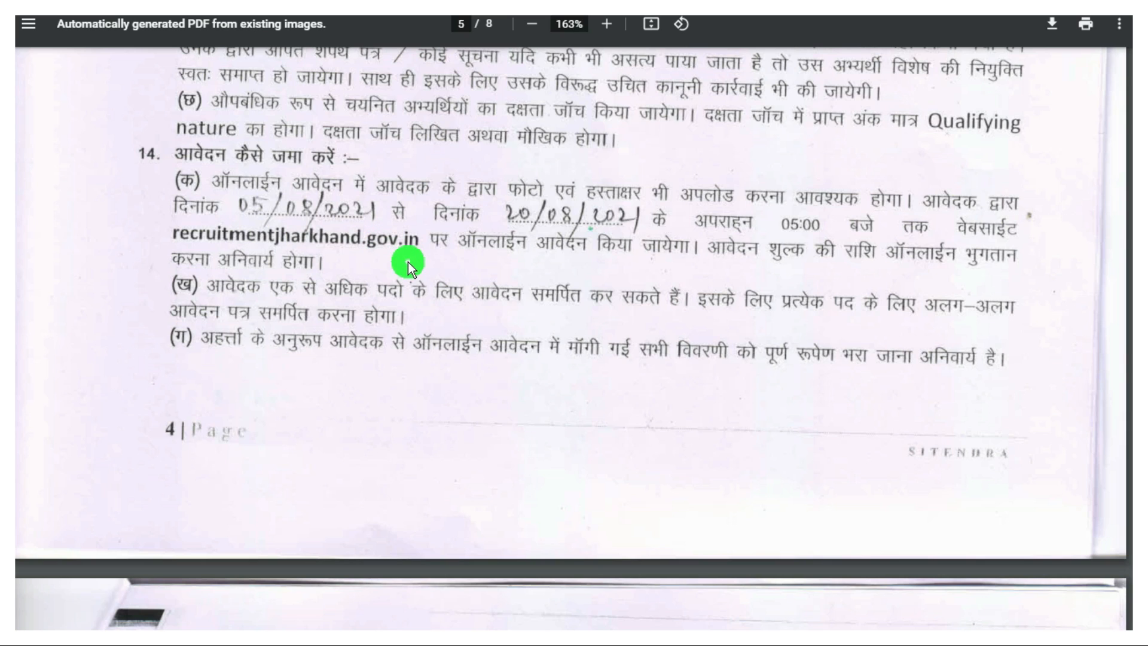
pyautogui.hotkey('ctrl', 'w')
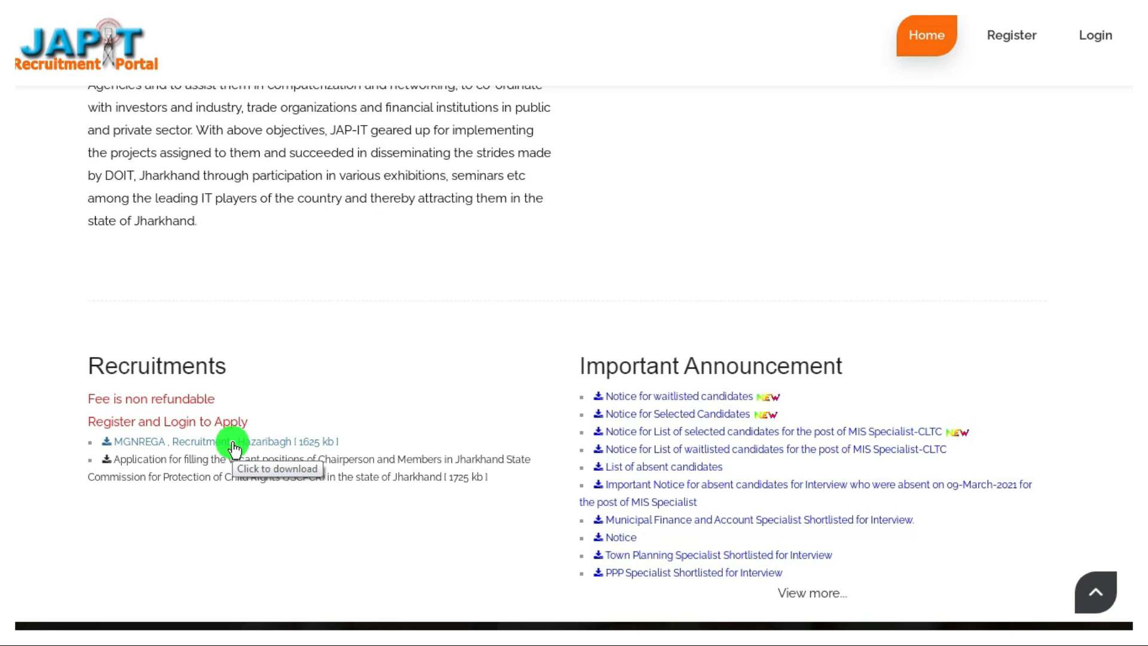
# Step: Return to the start of the JAP-IT Recruitment Portal home page and open the candidate registration form
pyautogui.click(192, 447)
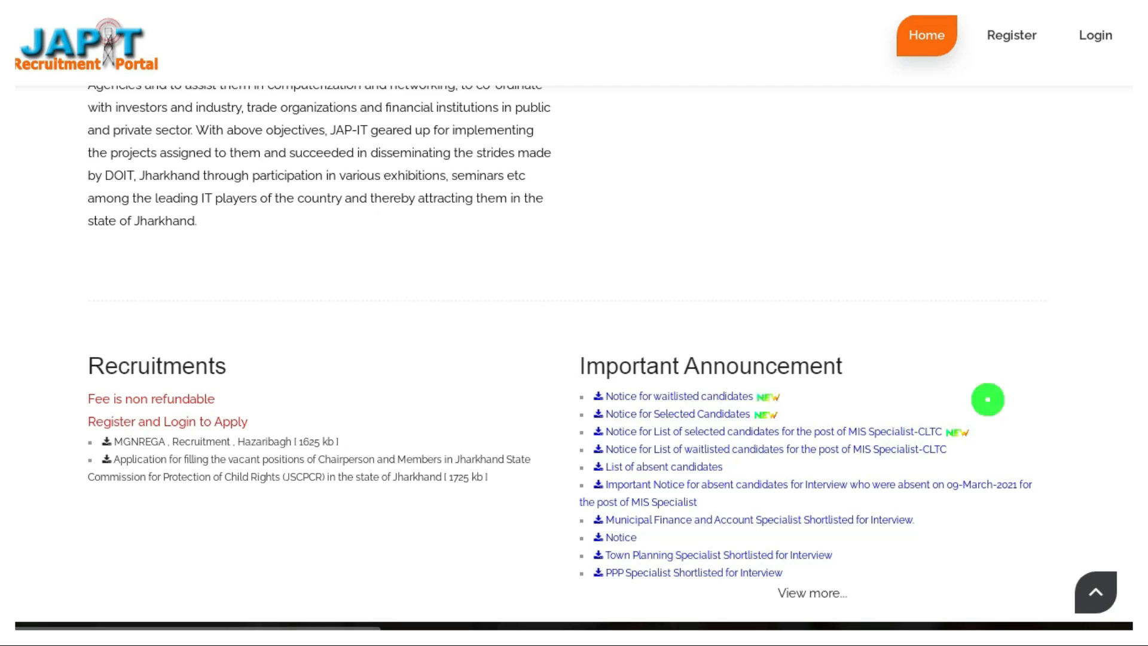
pyautogui.scroll(10, 1128, 384)
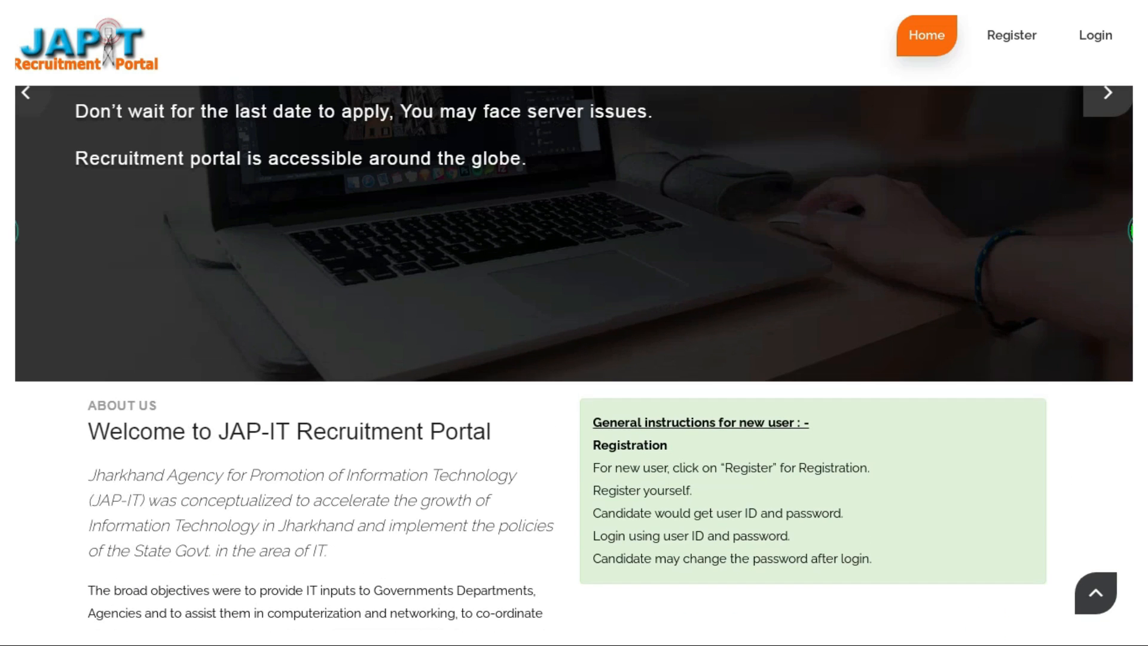
pyautogui.scroll(3, 1127, 385)
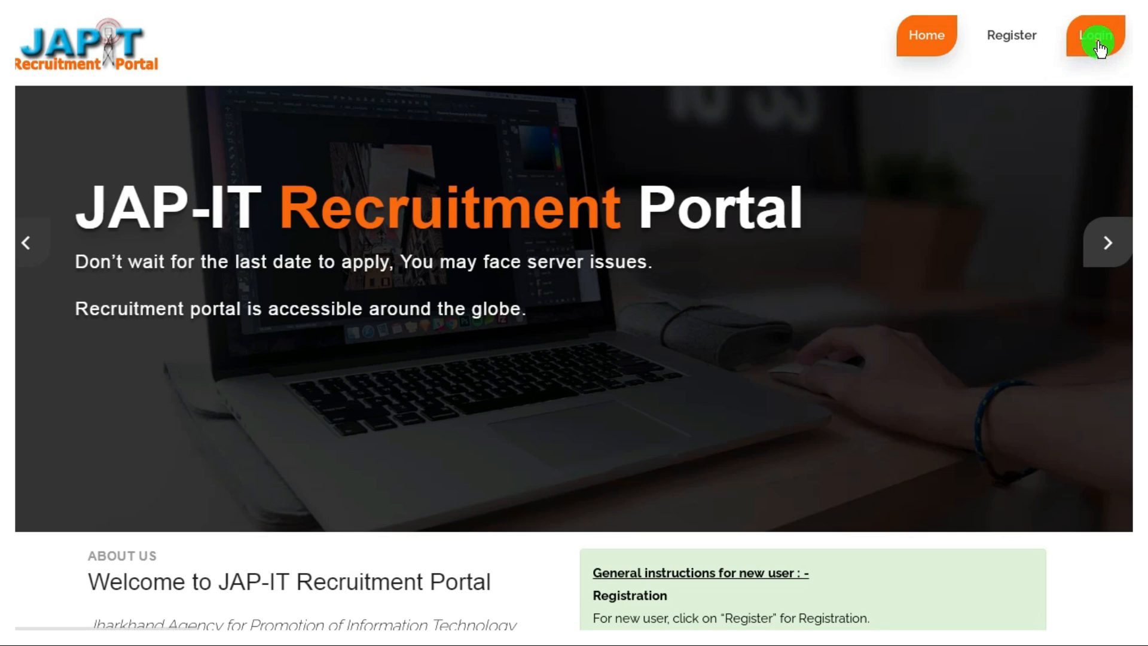
pyautogui.click(1023, 40)
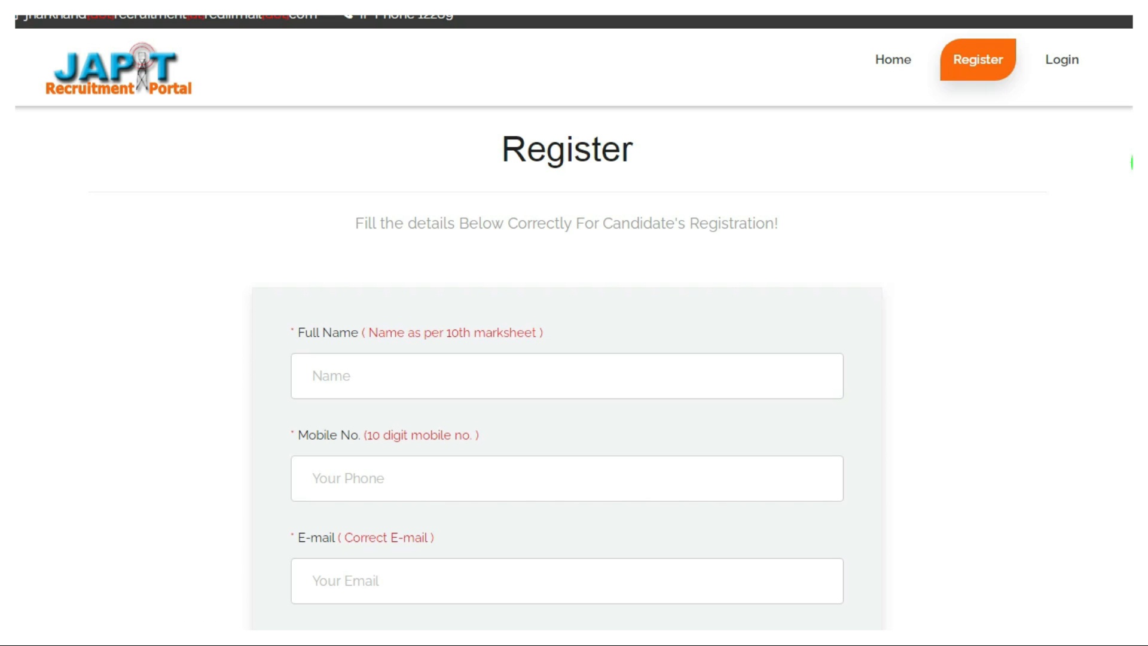
# Step: Examine the registration form's required fields from full name to image code, including the date of birth calendar
pyautogui.scroll(-1, 1130, 162)
pyautogui.scroll(-3, 574, 323)
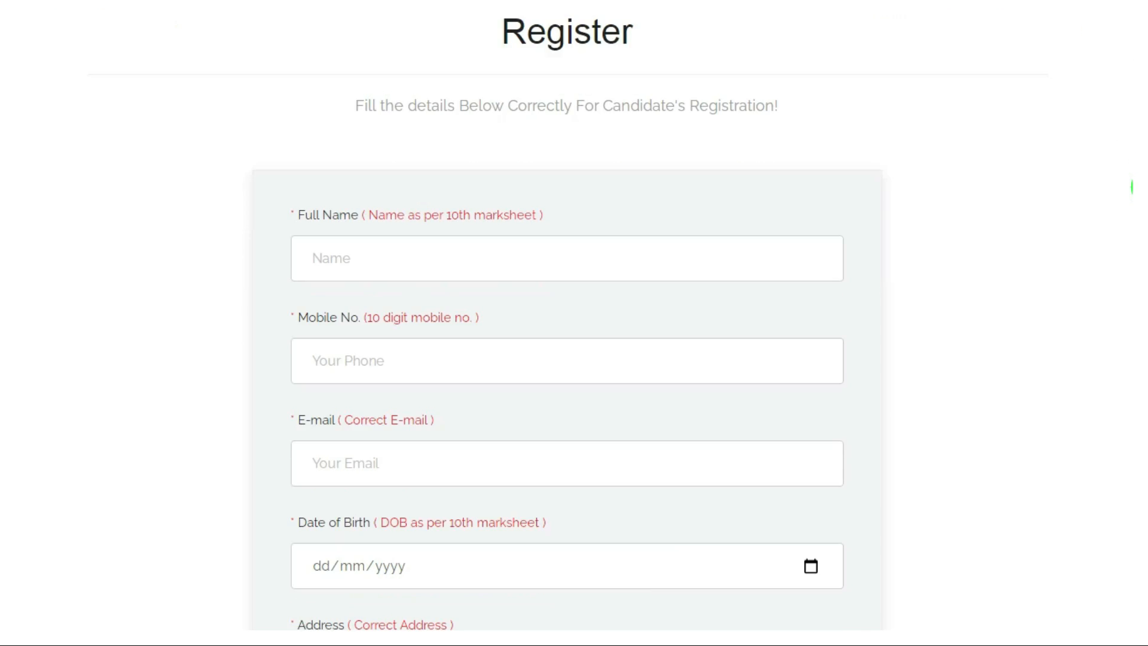
pyautogui.scroll(-3, 1130, 194)
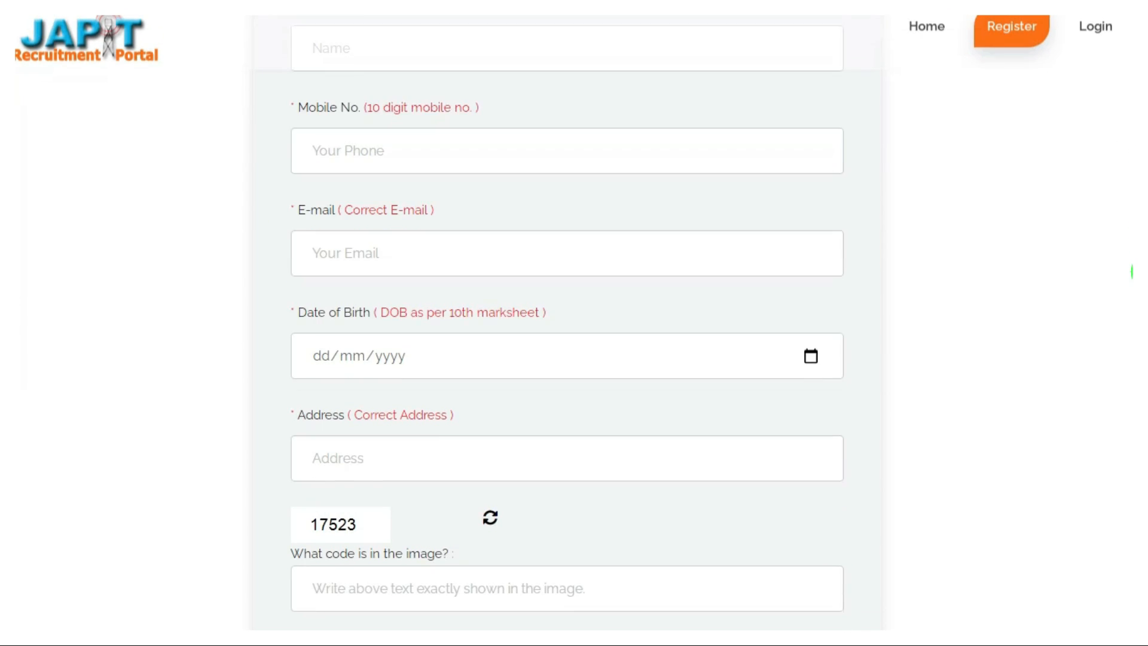
pyautogui.scroll(3, 1130, 194)
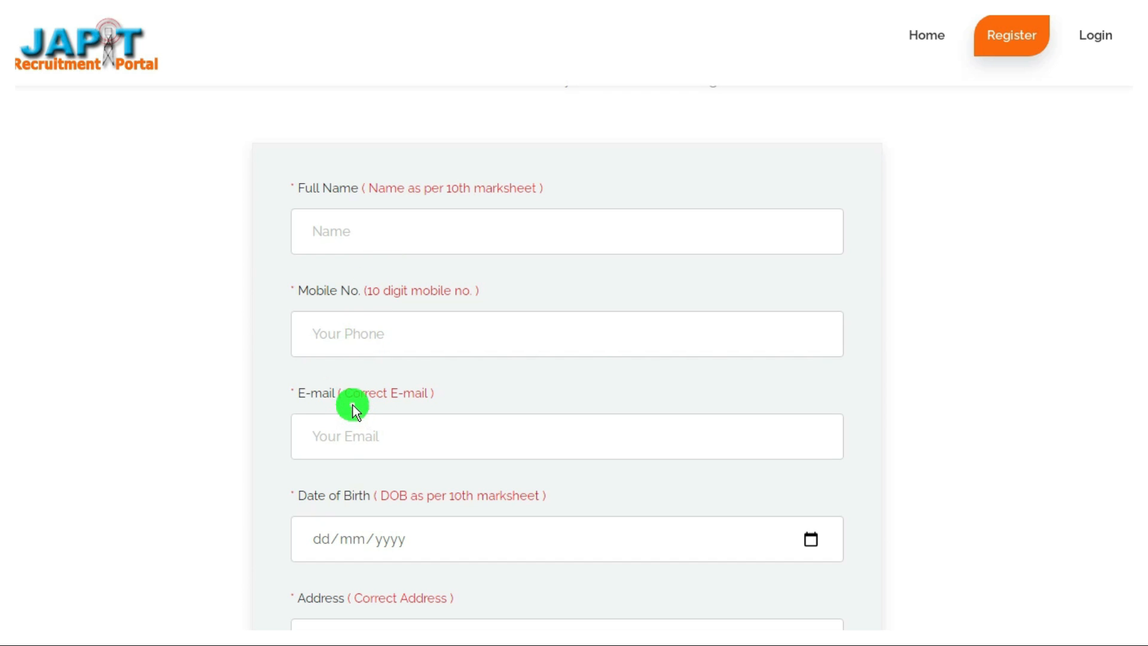
pyautogui.scroll(-1, 1131, 265)
pyautogui.scroll(-3, 1131, 264)
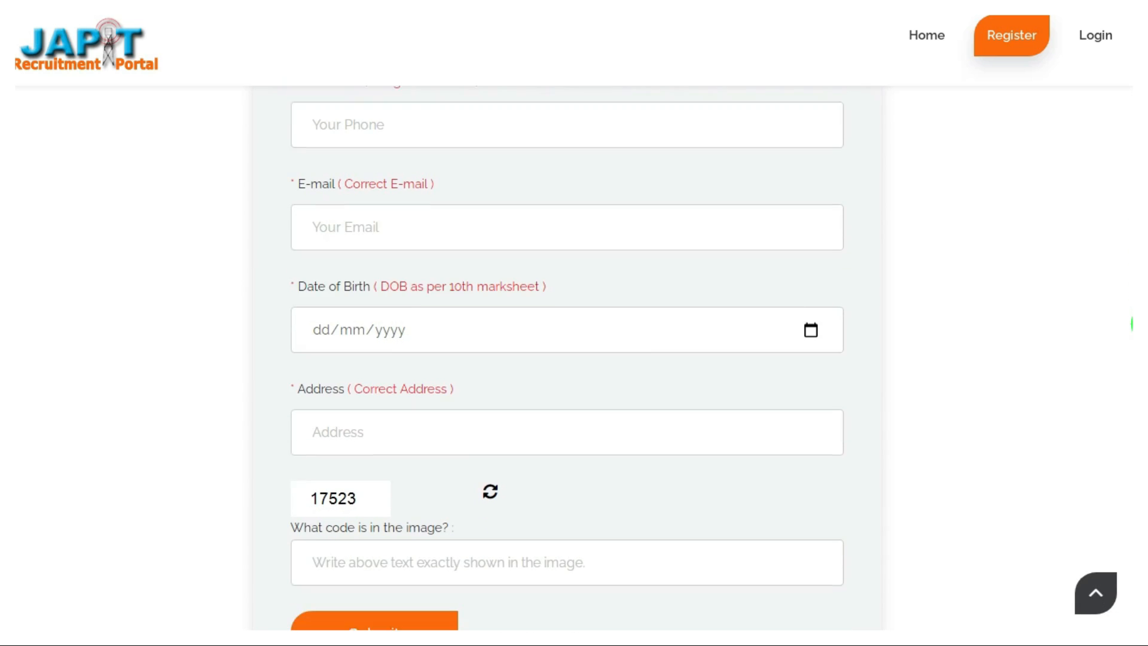
pyautogui.click(330, 315)
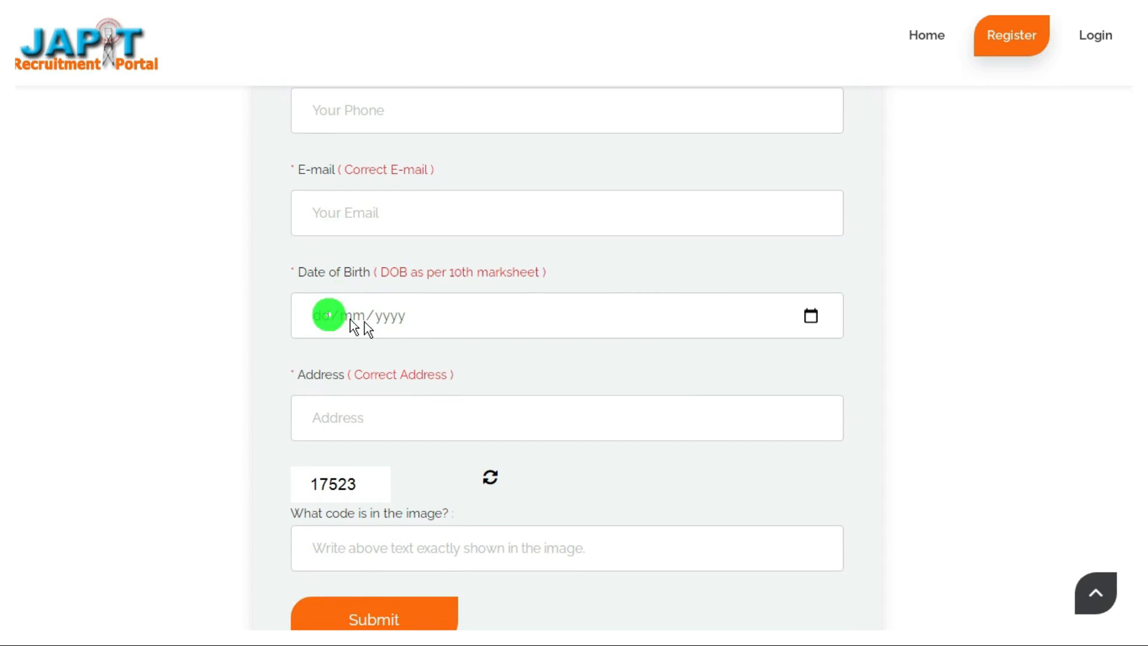
pyautogui.click(816, 314)
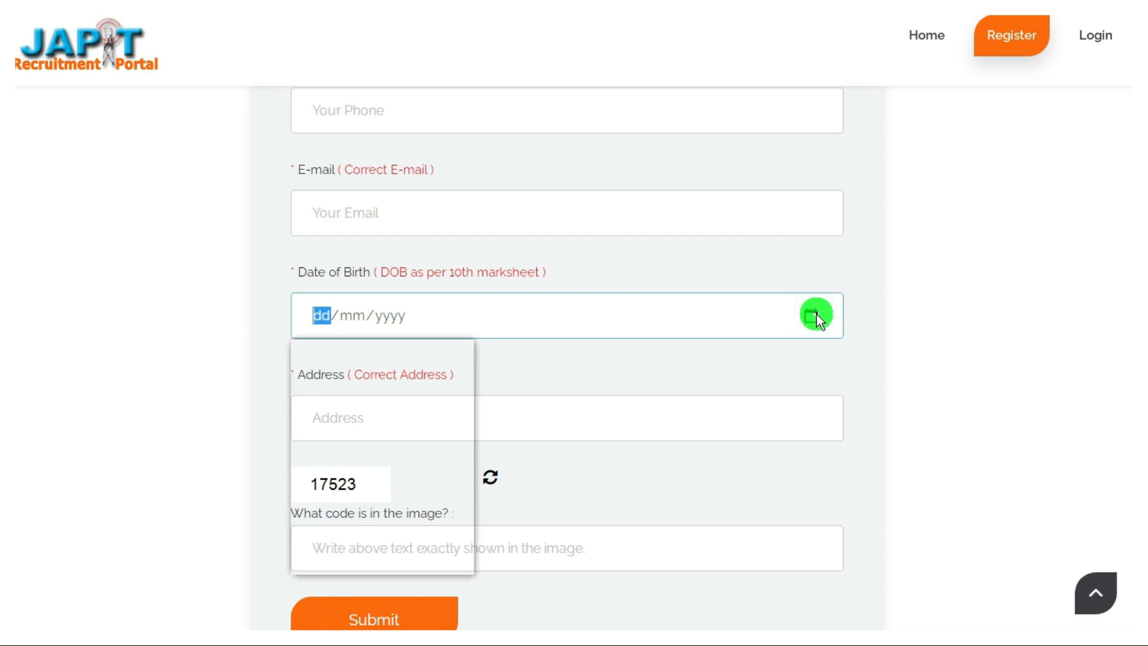
pyautogui.click(945, 331)
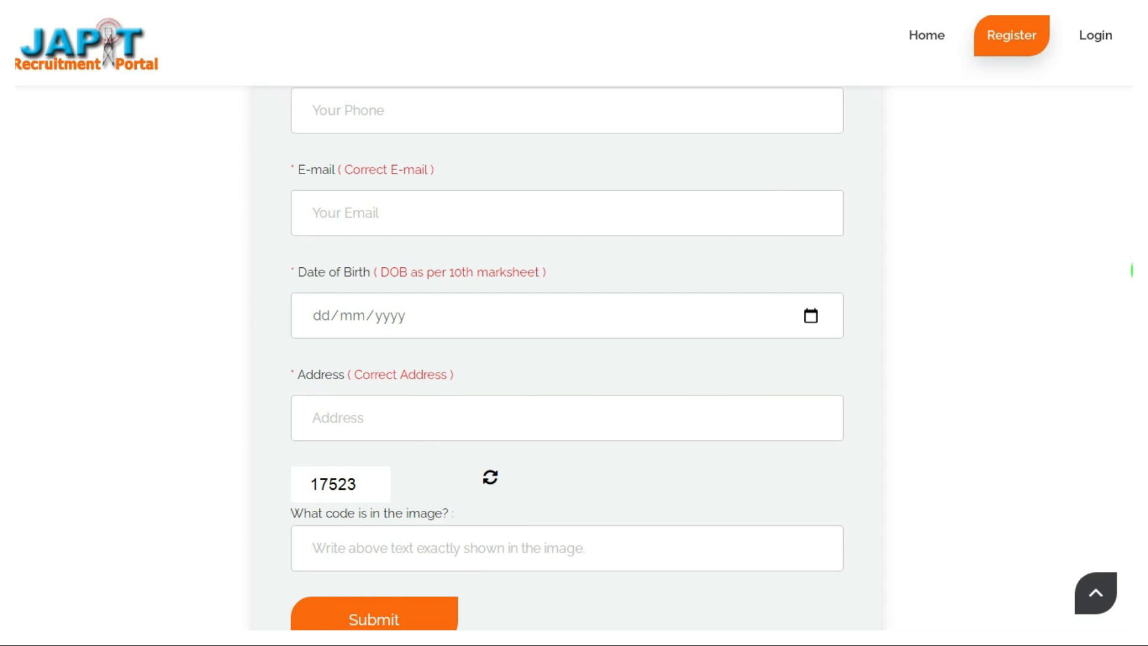
pyautogui.scroll(-1, 1106, 281)
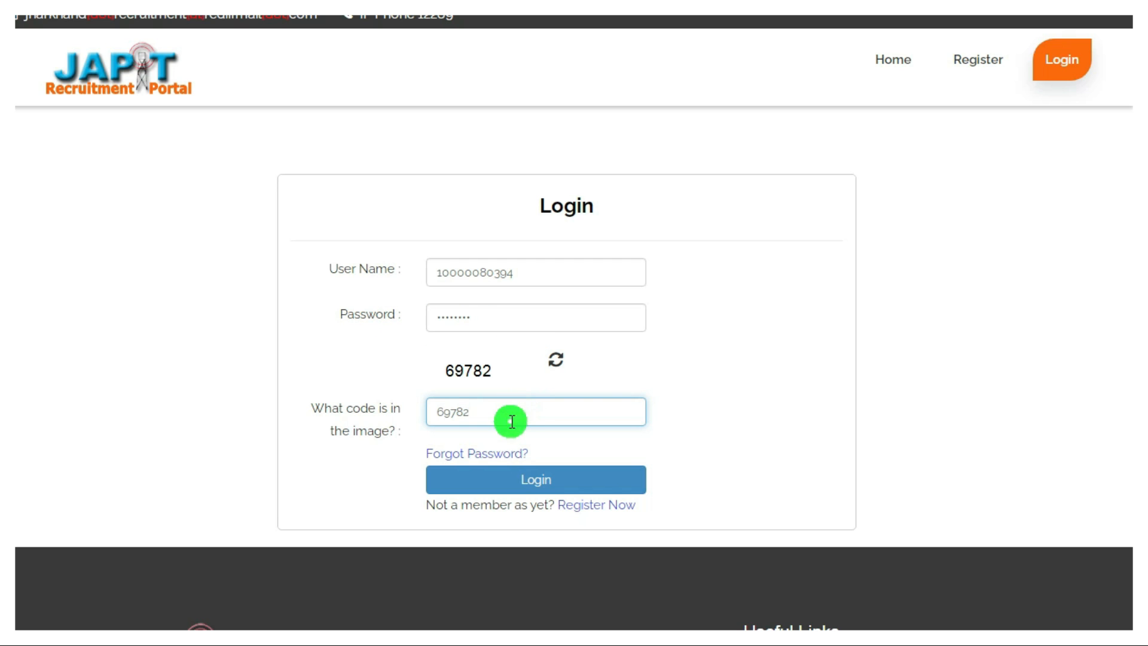
# Step: Log in to the candidate account with the filled-in credentials and open the Personal Details application form to review its fields
pyautogui.click(524, 481)
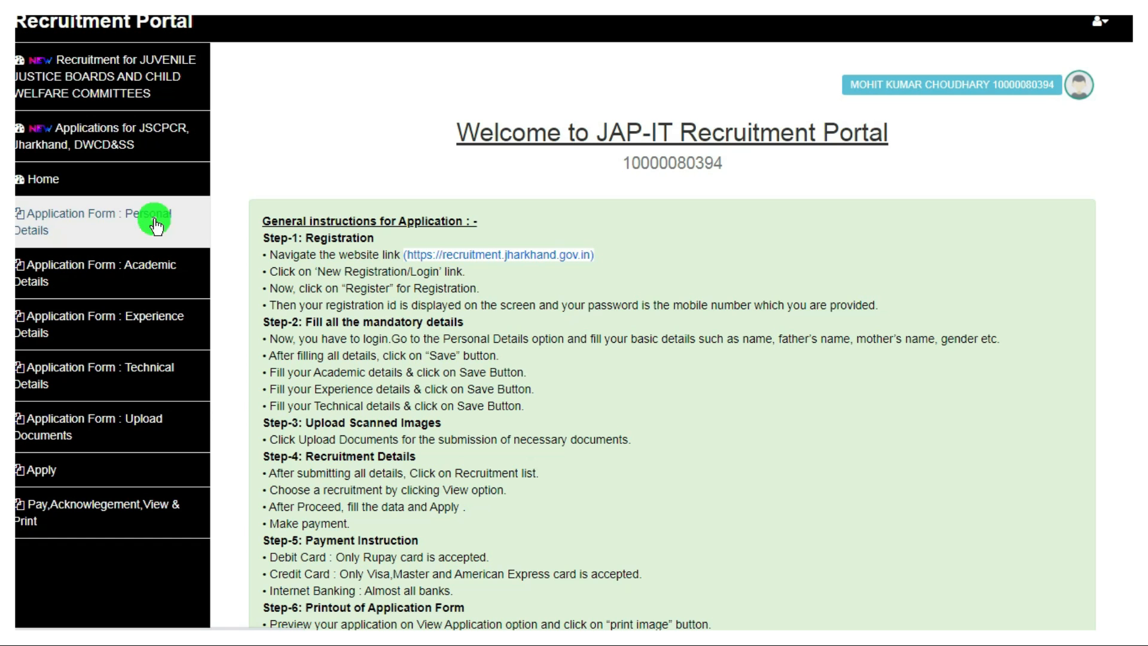
pyautogui.click(125, 220)
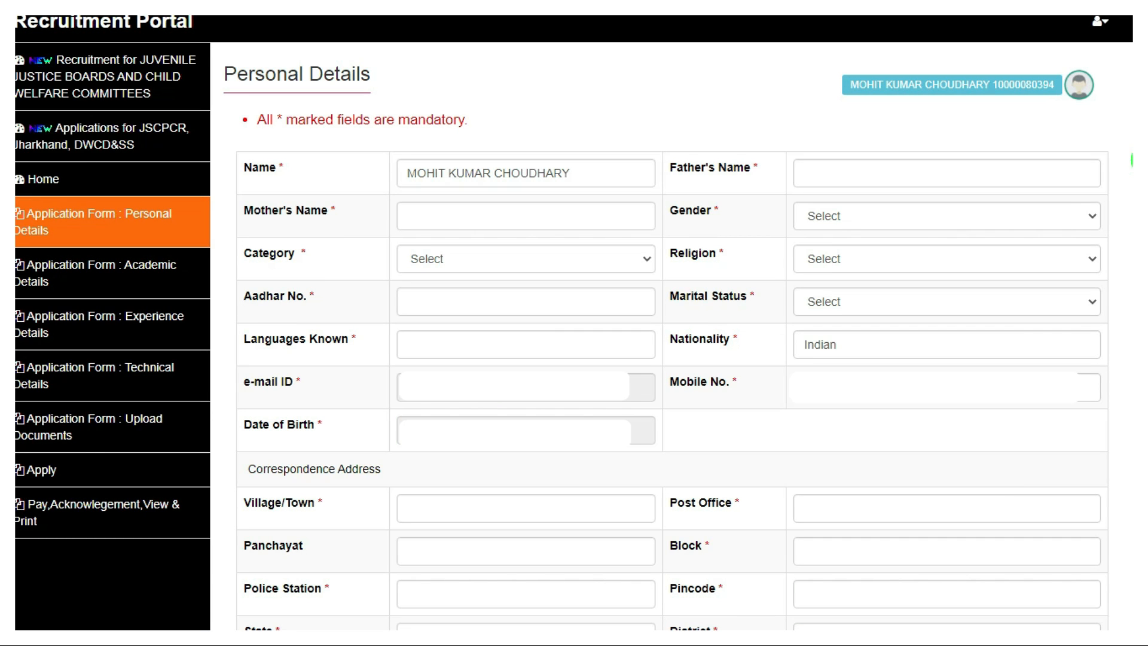
pyautogui.scroll(-3, 1132, 160)
pyautogui.moveTo(1132, 237)
pyautogui.mouseDown()
pyautogui.moveTo(1131, 461)
pyautogui.moveTo(1131, 236)
pyautogui.mouseUp()
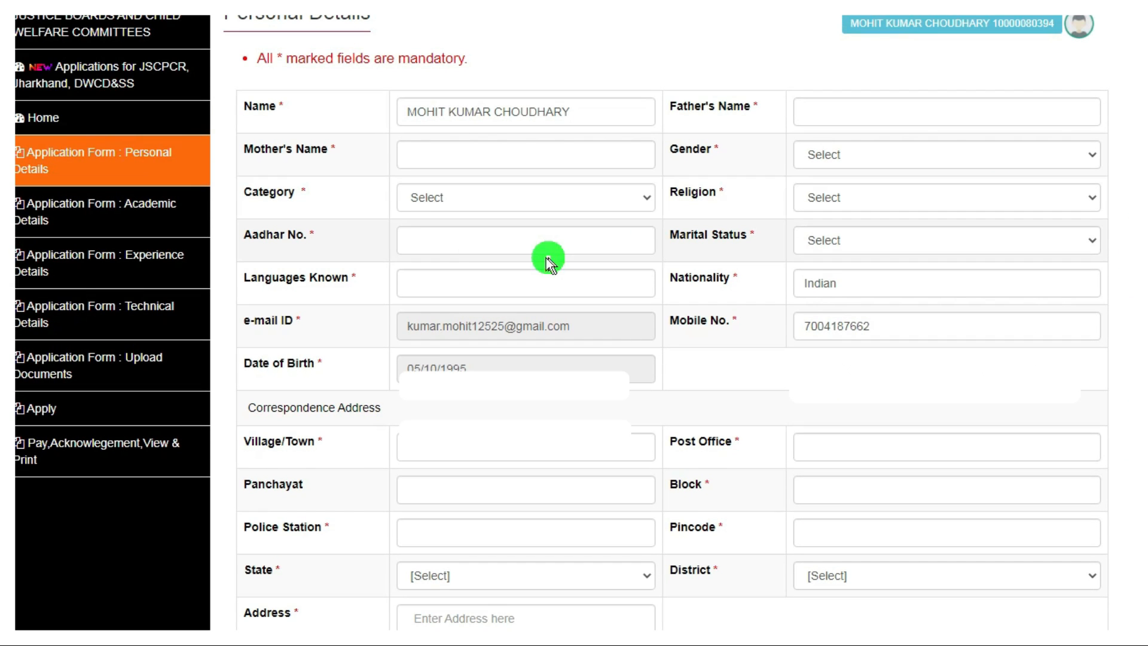
pyautogui.click(493, 247)
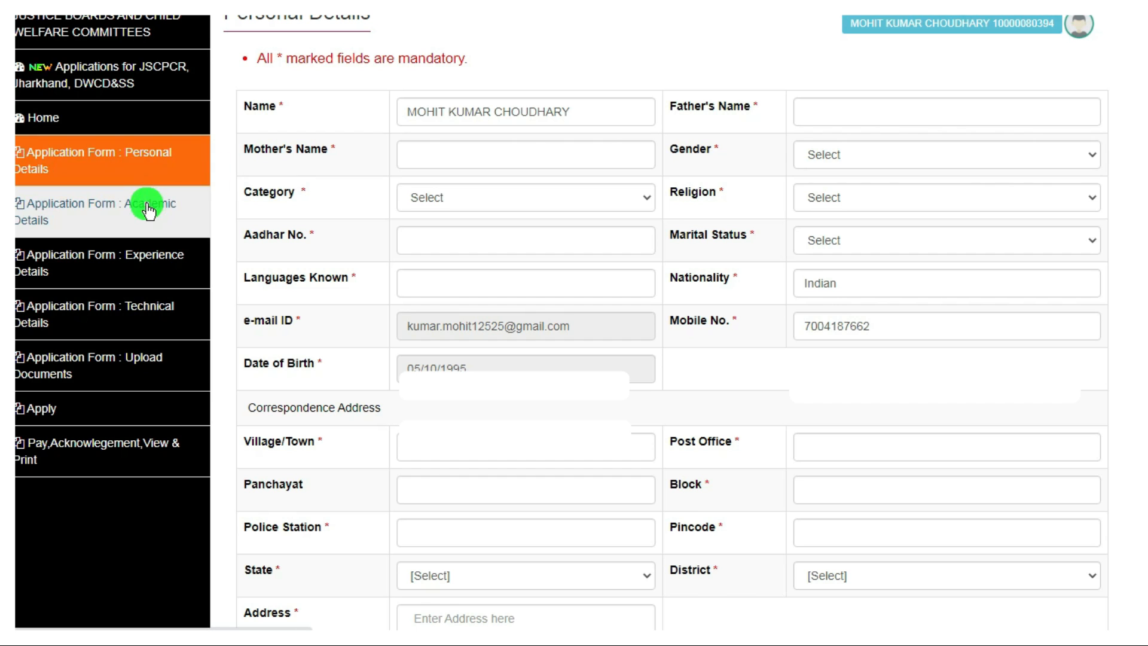
# Step: Open the Academic Details form and check the available Degree/Course options without changing the selection
pyautogui.click(104, 217)
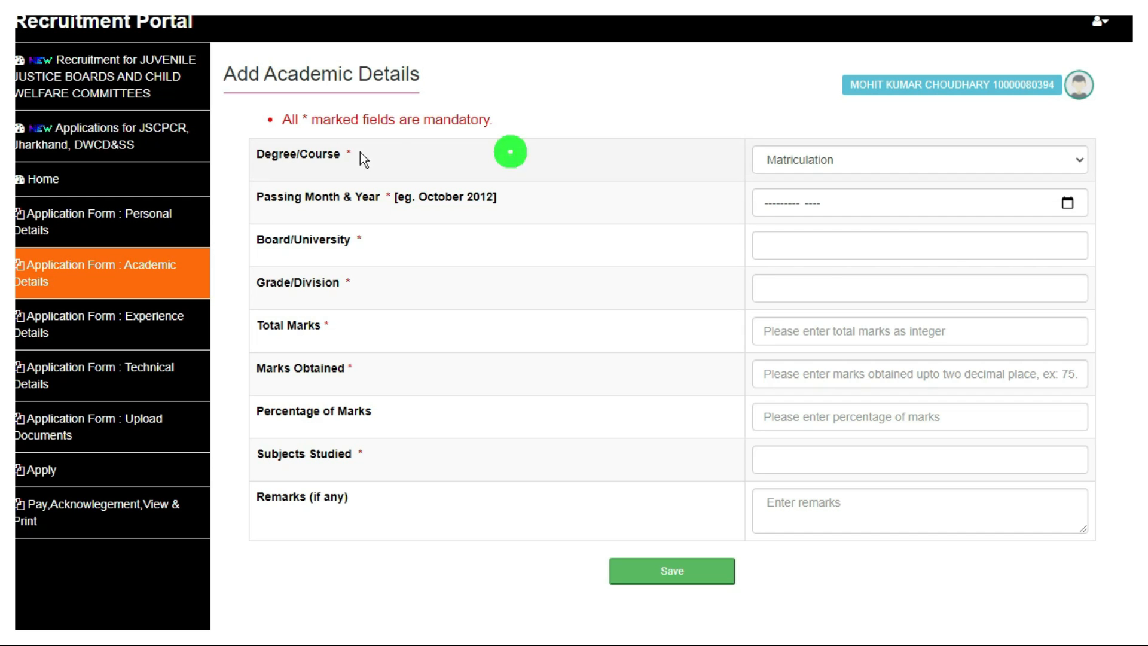
pyautogui.click(952, 160)
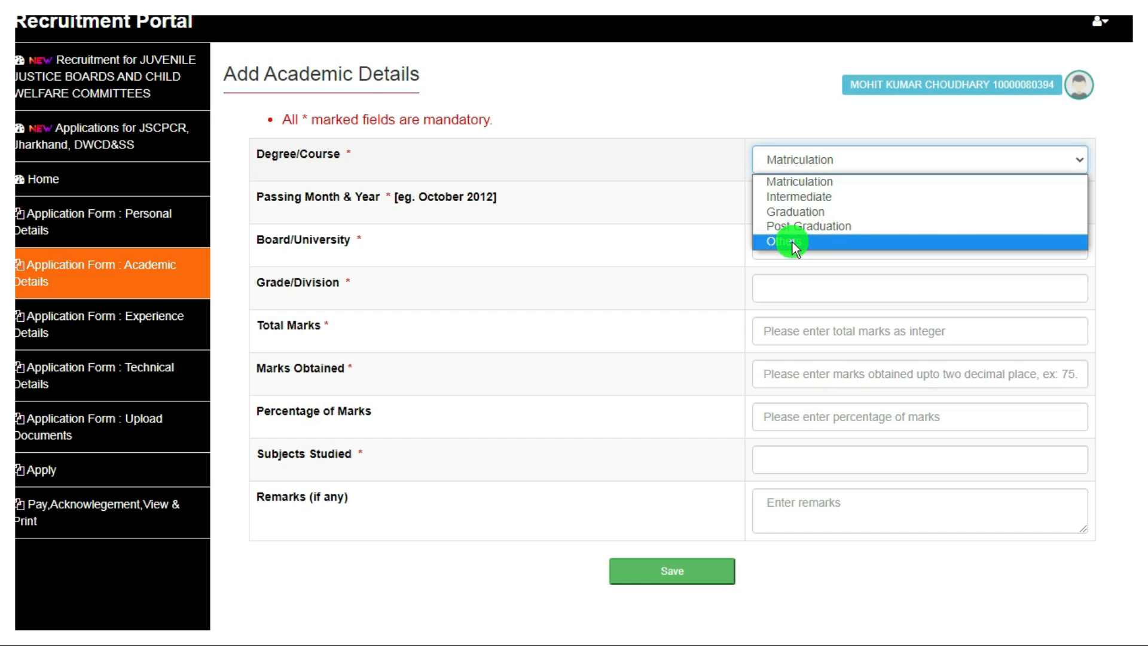
pyautogui.click(666, 96)
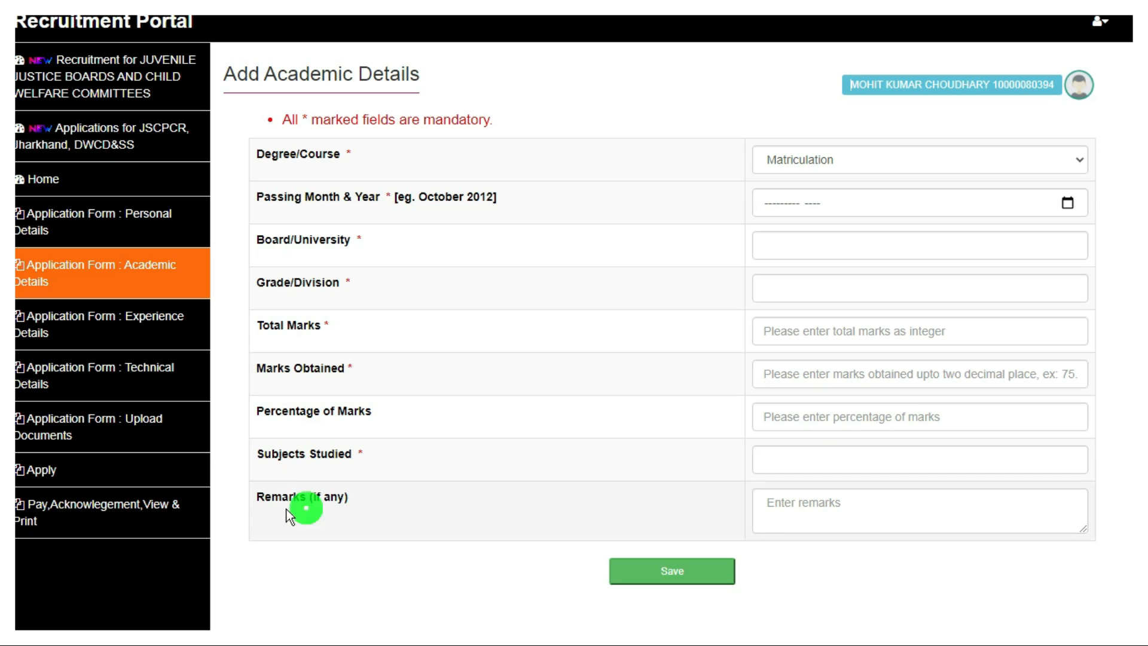
# Step: View the Experience Details form and the Technical Details form of the application
pyautogui.click(136, 328)
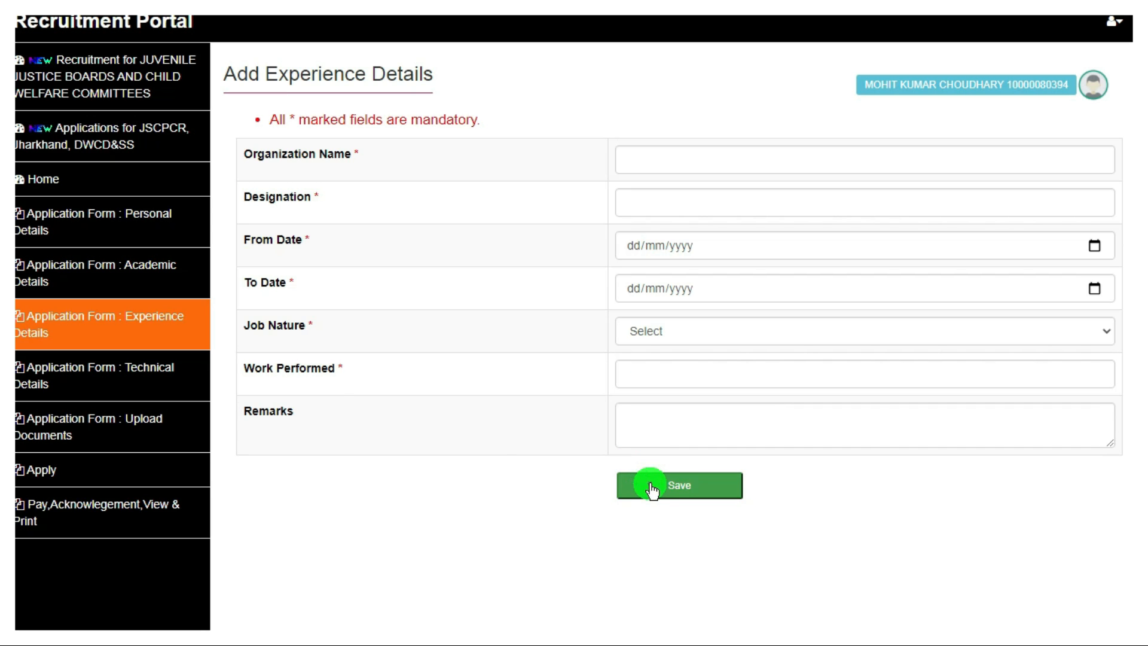
pyautogui.click(110, 368)
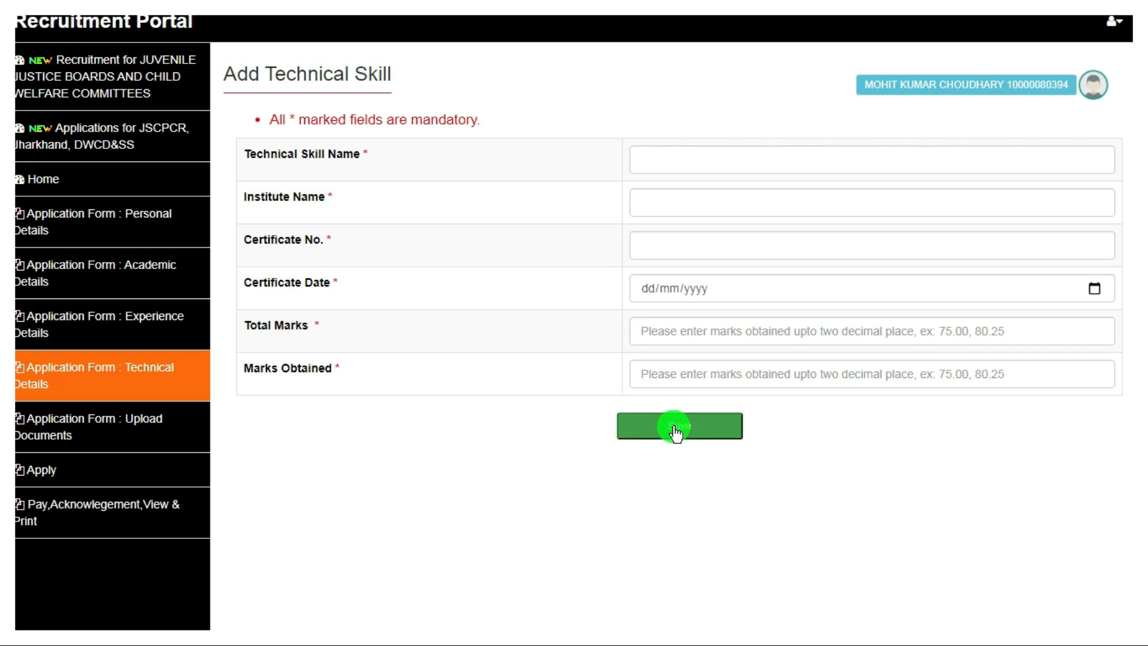
# Step: Open the Upload Documents form and review the upload rules and every document type from Identity Proof to Resume
pyautogui.click(102, 436)
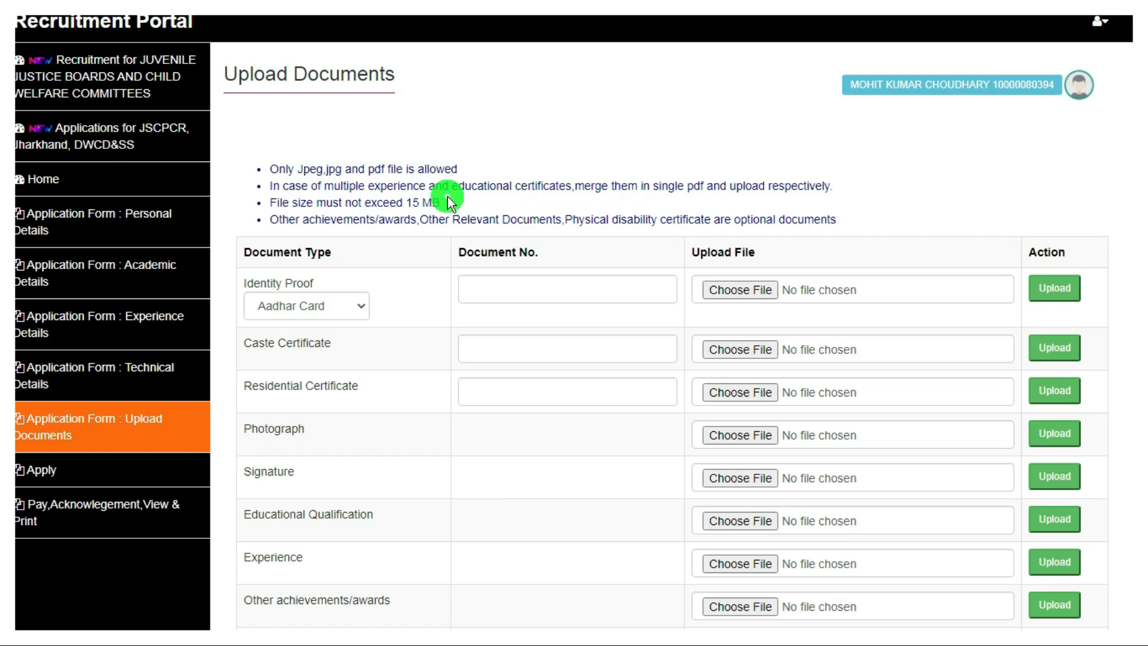
pyautogui.scroll(-2, 1129, 275)
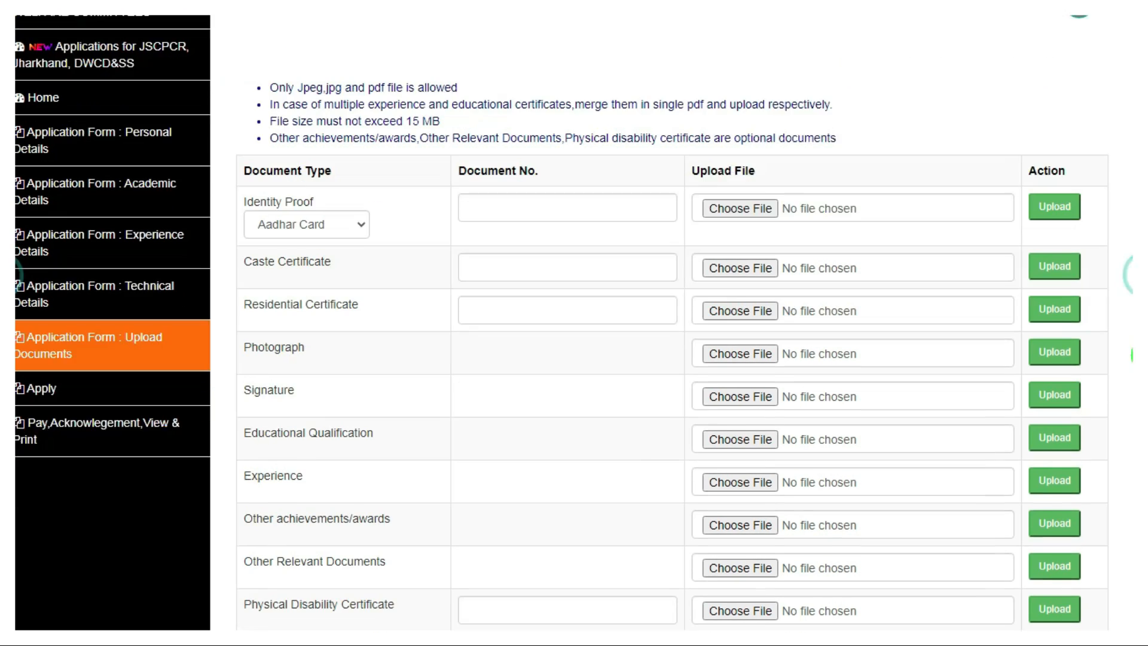
pyautogui.scroll(-1, 1130, 275)
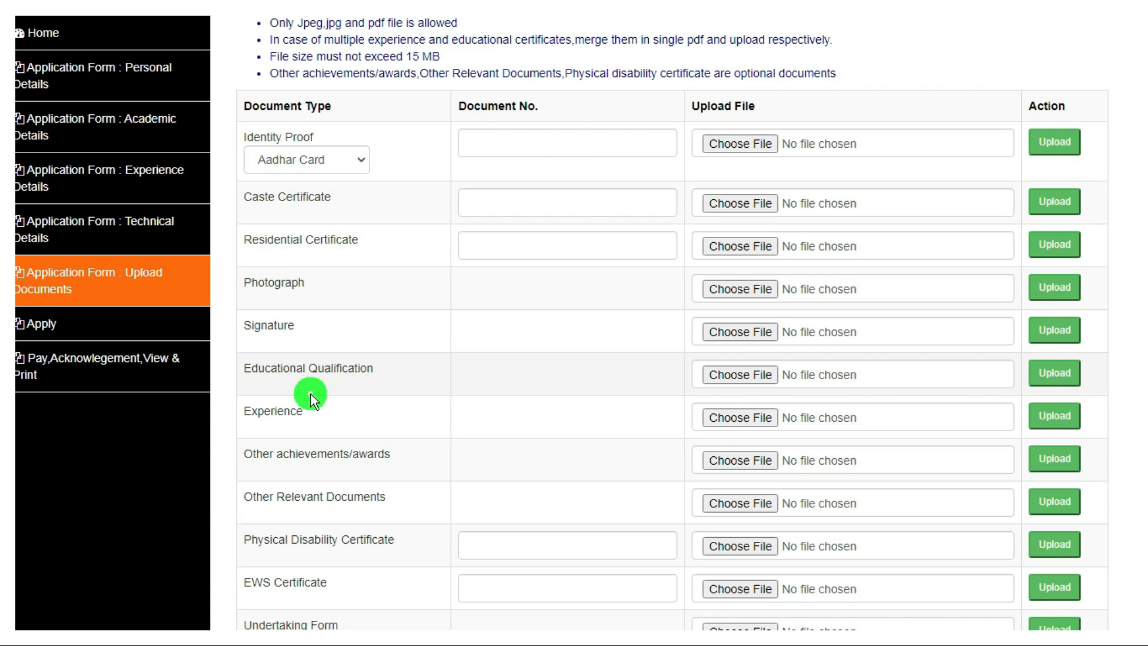
pyautogui.moveTo(1128, 286); pyautogui.dragTo(320, 281)
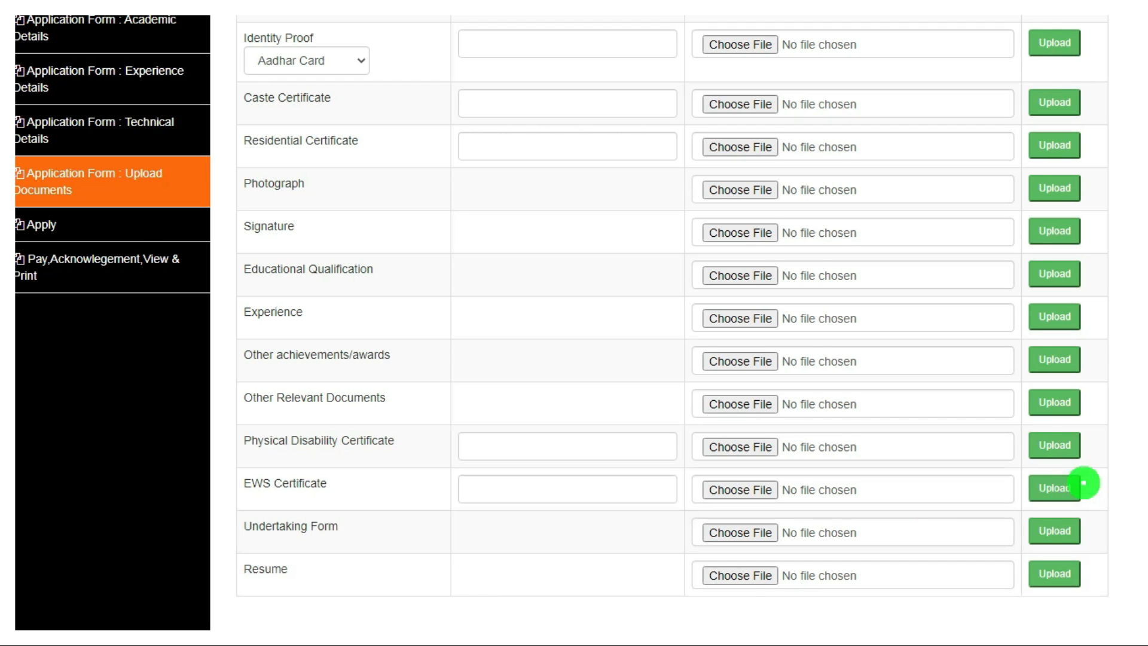
pyautogui.scroll(-1, 1132, 439)
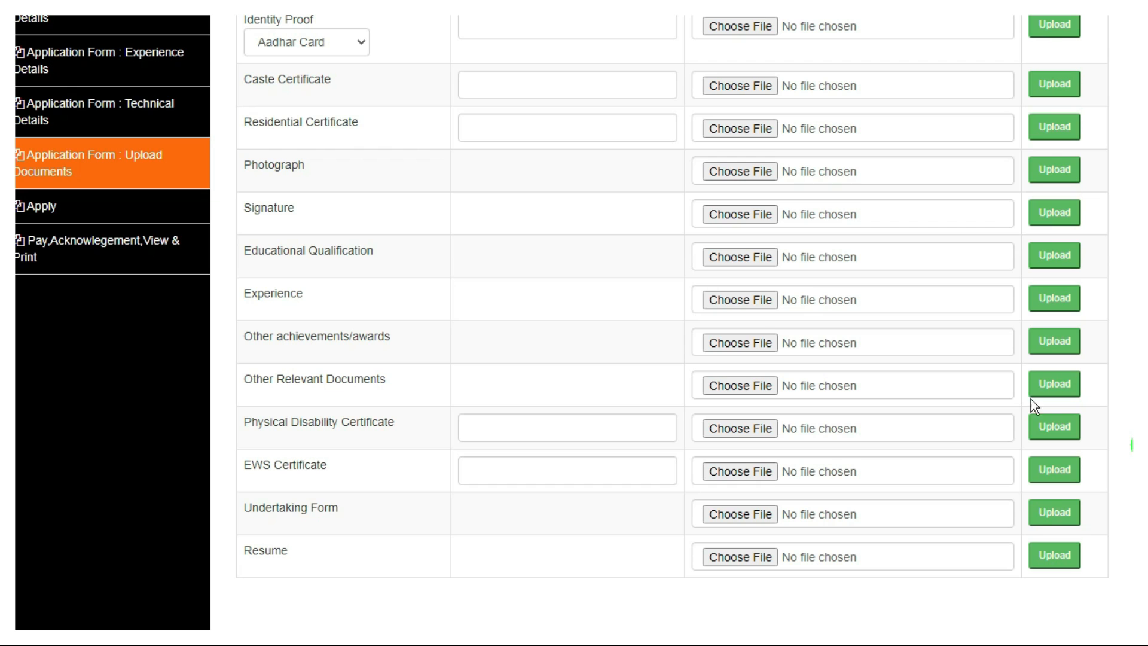
# Step: Open the application for the MGNREGA Hazaribagh recruitment, reference 1268, and preview its application form
pyautogui.click(68, 212)
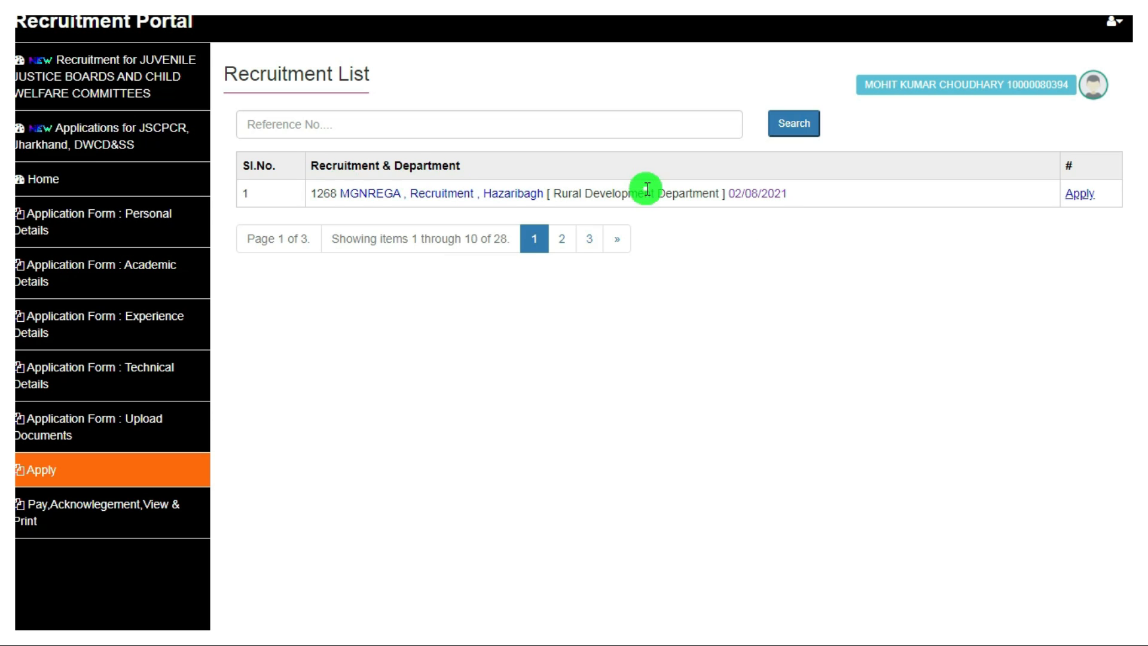
pyautogui.click(1078, 195)
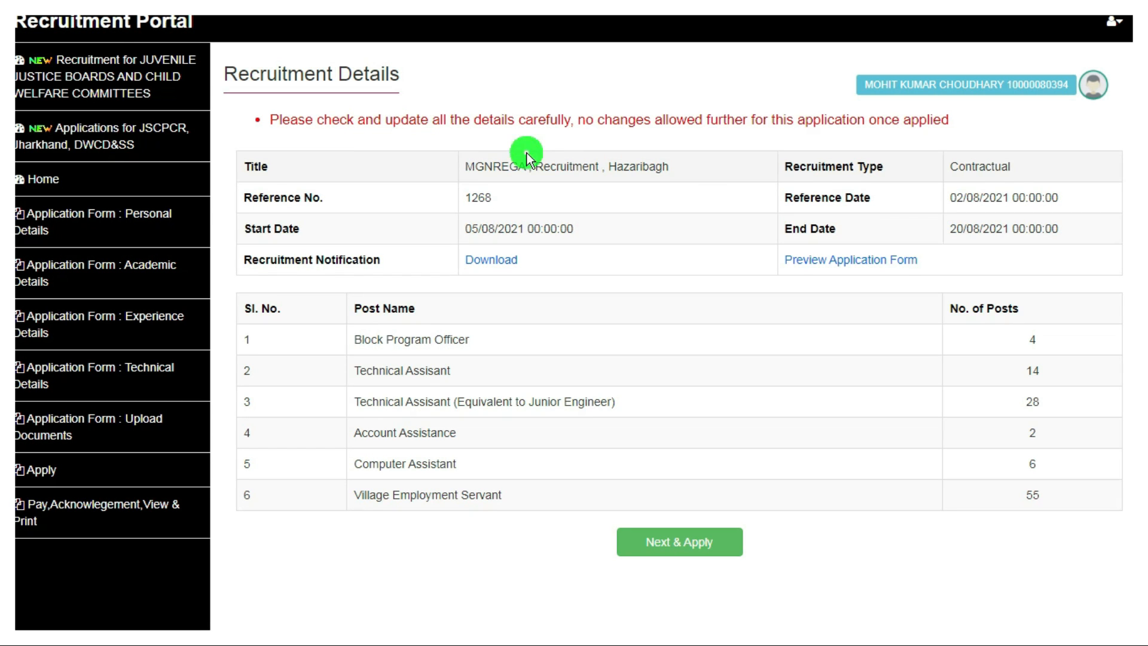
pyautogui.click(855, 266)
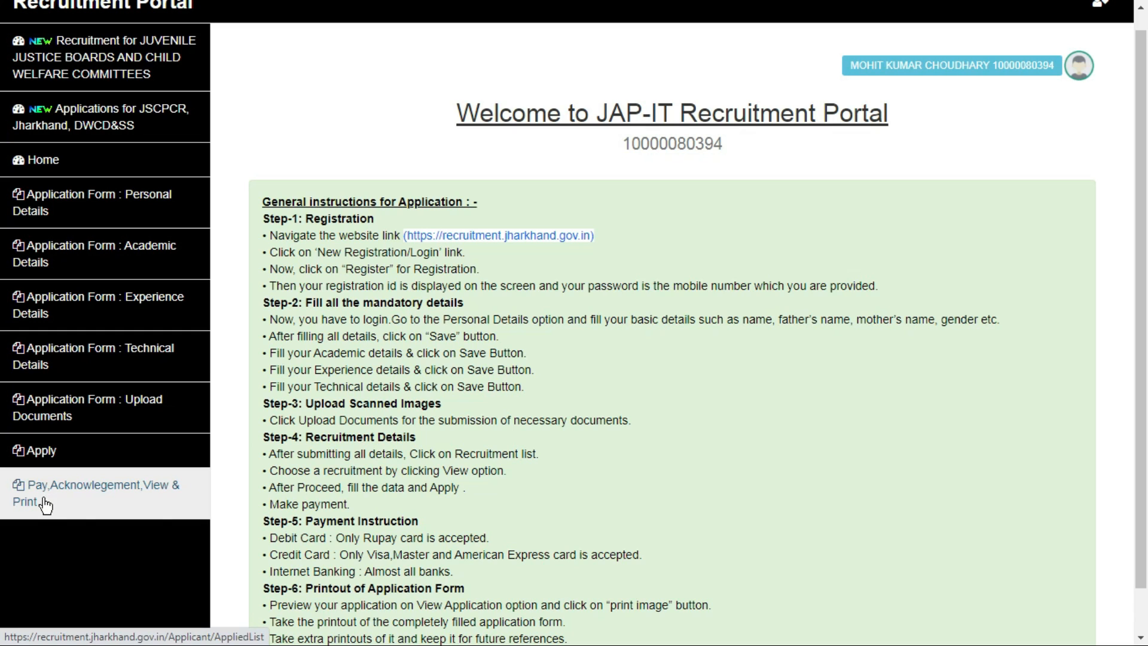
# Step: Open the list of submitted applications for payment and printing, and search it without a reference number
pyautogui.click(78, 483)
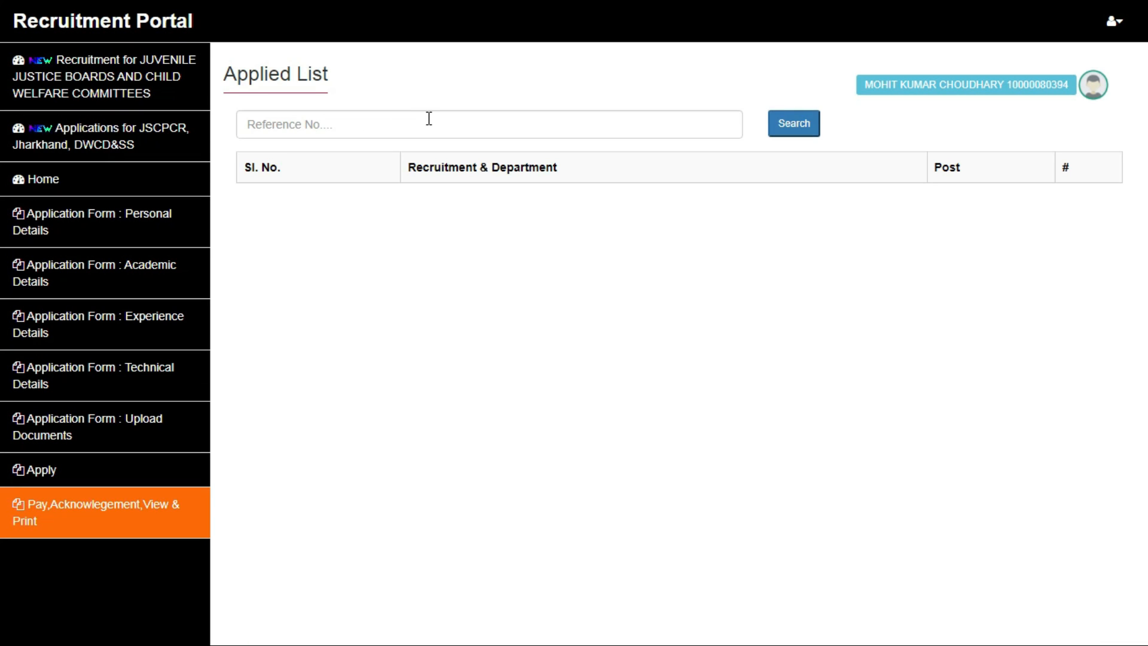
pyautogui.click(807, 127)
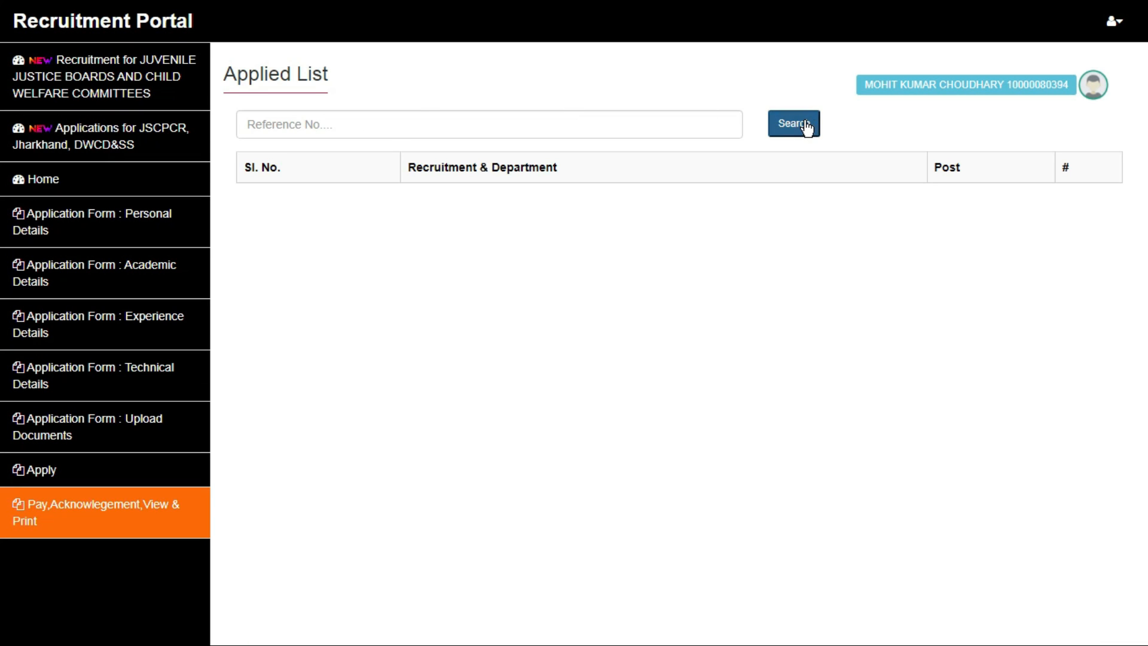